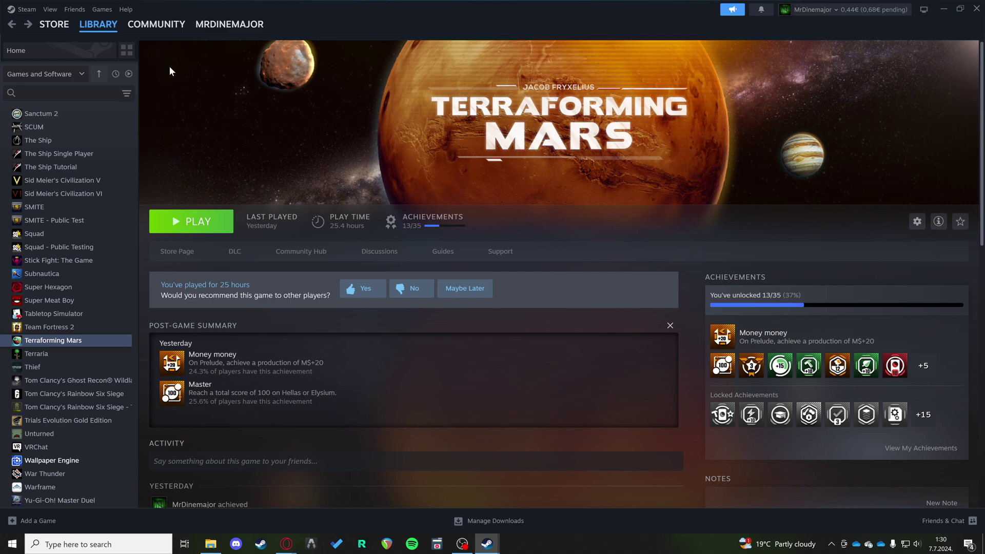
Go from Steam Settings > Account to the Account Details page showing wallet balance and Croatia country
left_click(26, 11)
left_click(45, 112)
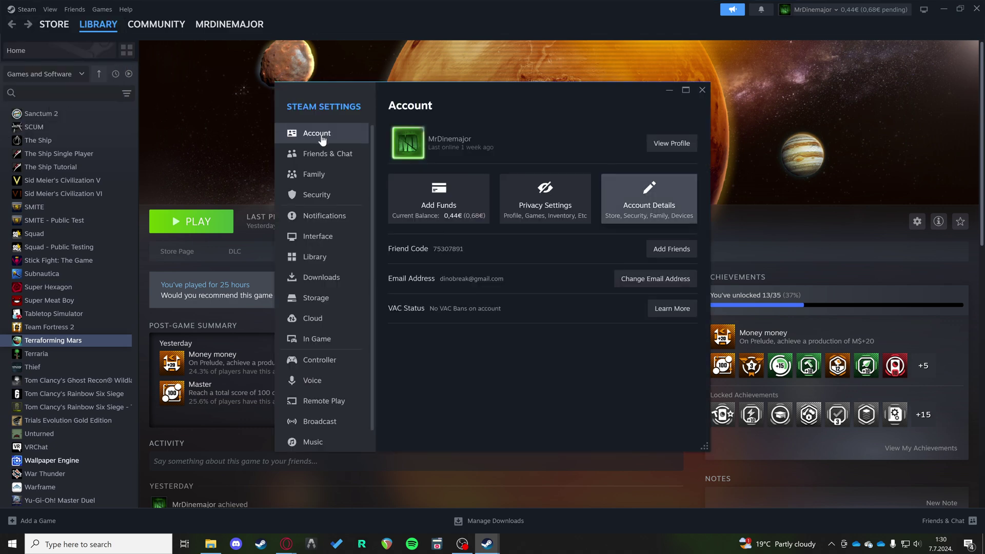
left_click(659, 203)
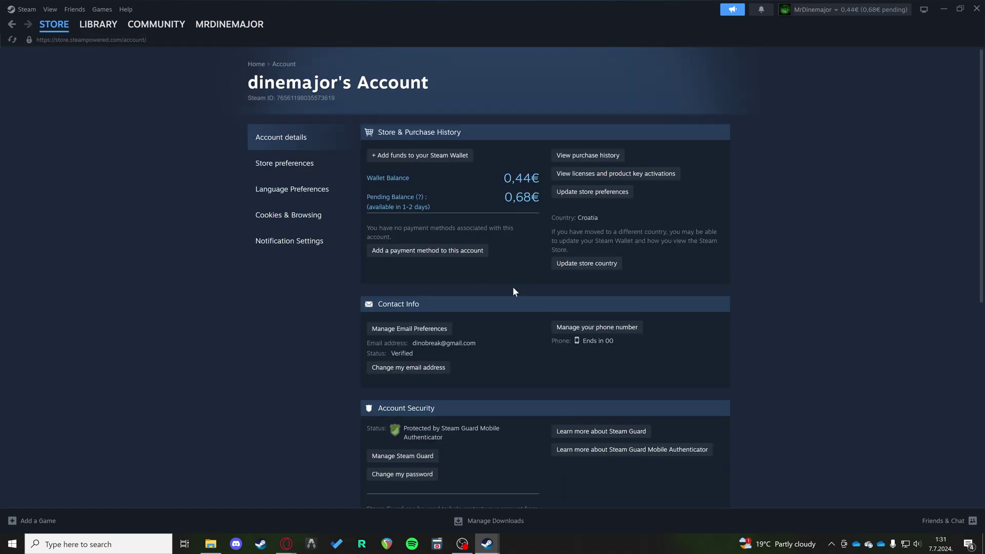
scroll(527, 266, "down", 2)
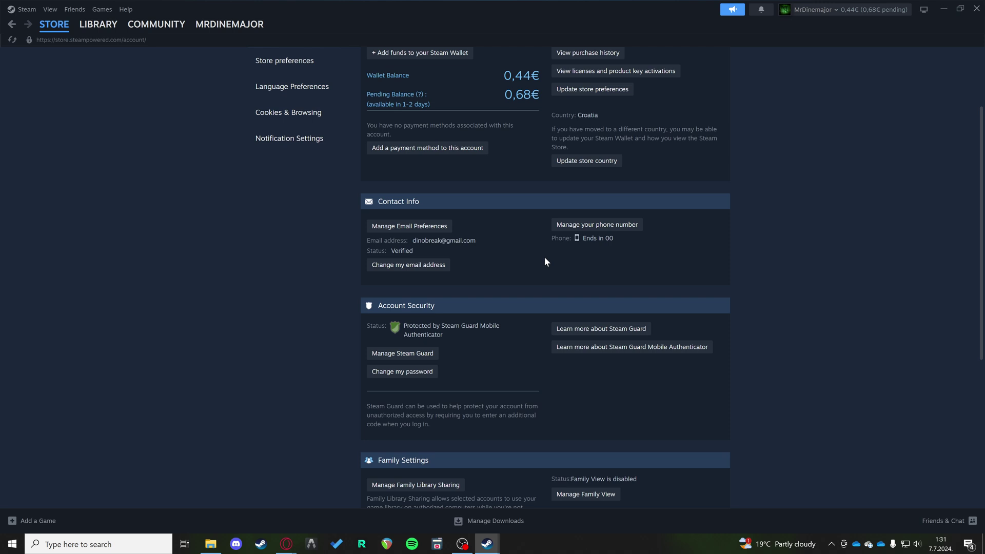
scroll(543, 256, "up", 2)
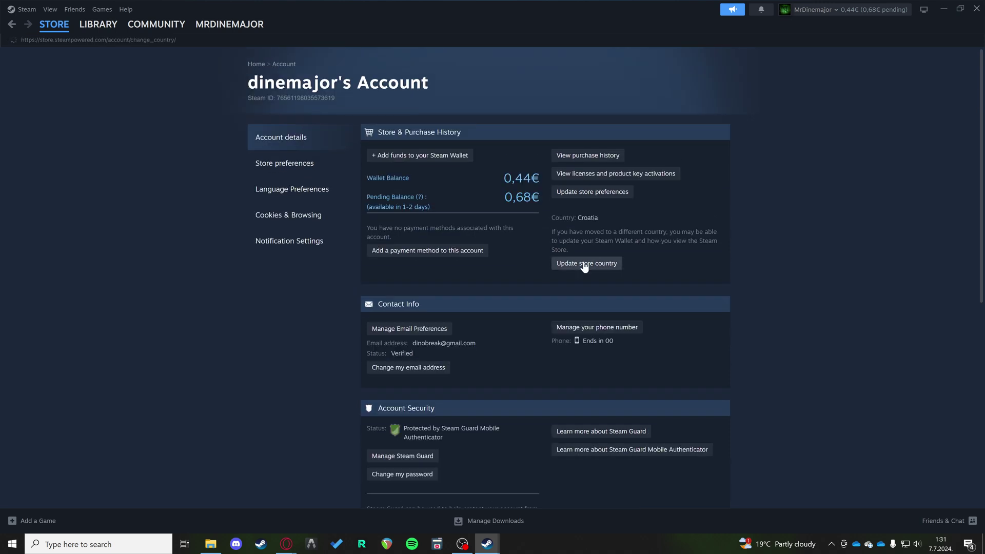
Open 'Update store country' and highlight, then clear, the paragraph about moving to a new country
left_click(585, 266)
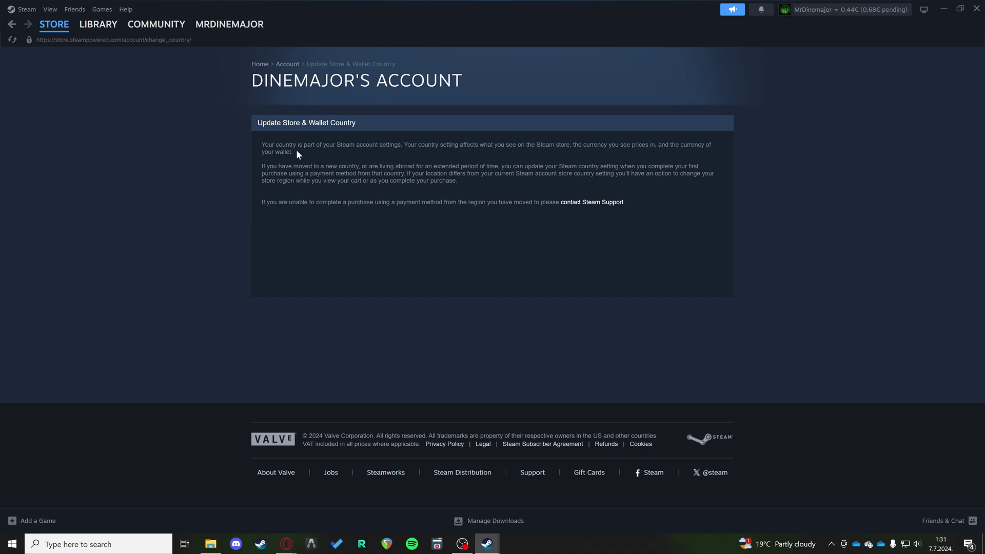
mouse_move(262, 167)
left_mouse_down()
mouse_move(695, 167)
mouse_move(285, 174)
mouse_move(406, 173)
left_mouse_up()
left_click(466, 183)
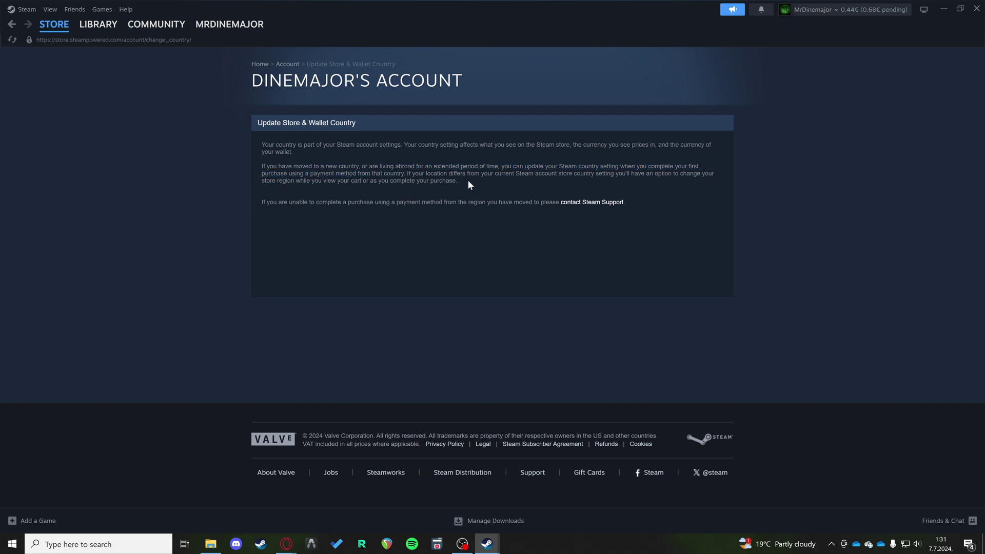